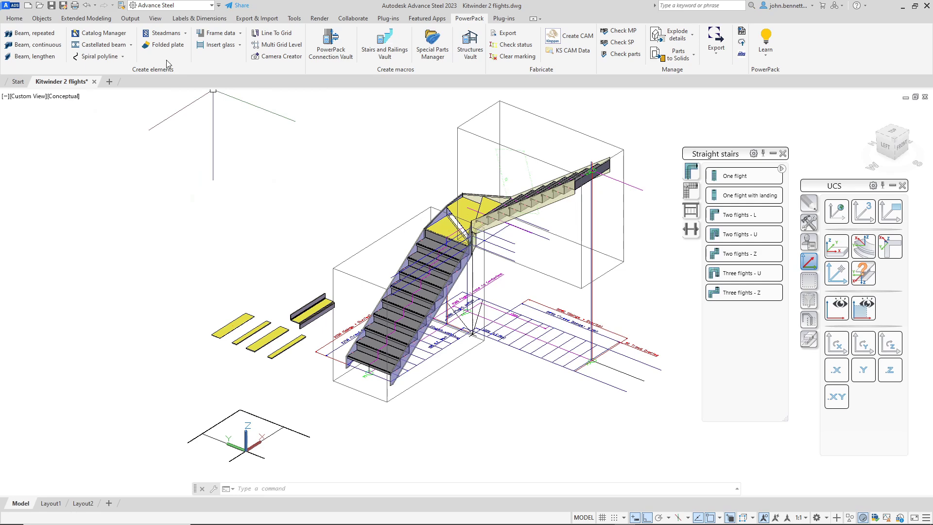
Add a fold along the outer long edge of the outermost thin loose plate, snapping to the edge's midpoint.
click(173, 45)
scroll(267, 337, up, 8)
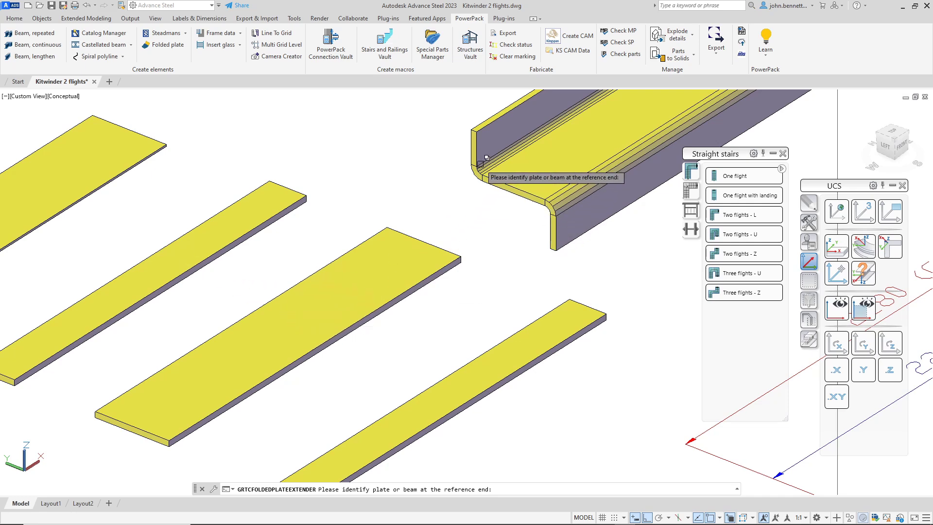
middle_drag(234, 261, 684, 258)
click(311, 258)
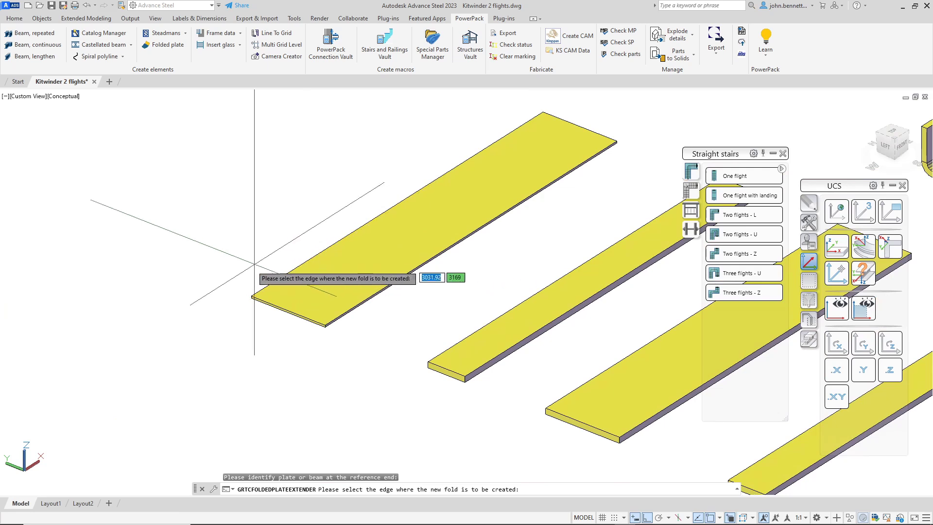
shift+right_click(270, 209)
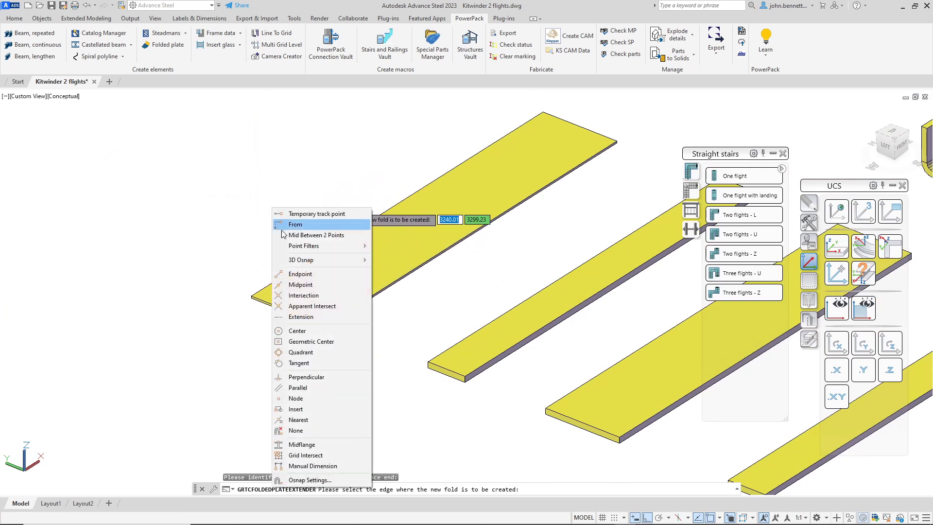
click(311, 281)
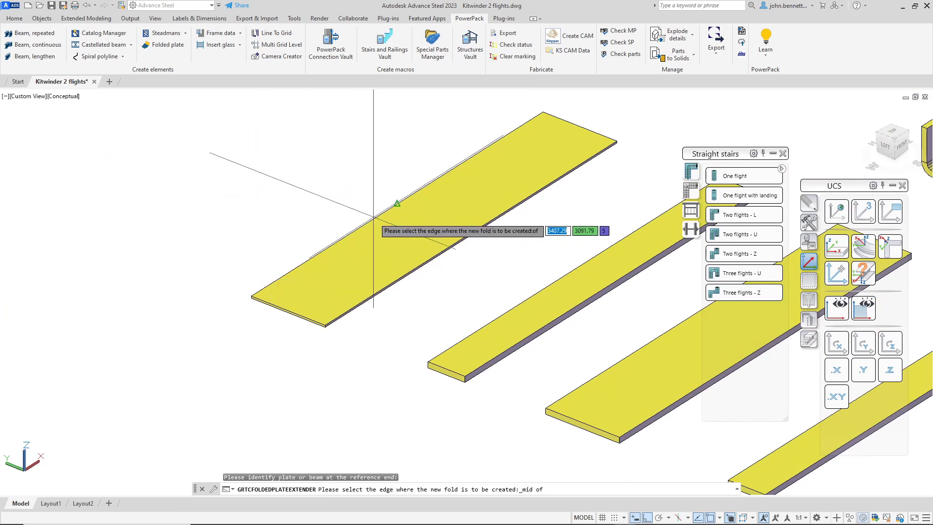
click(395, 204)
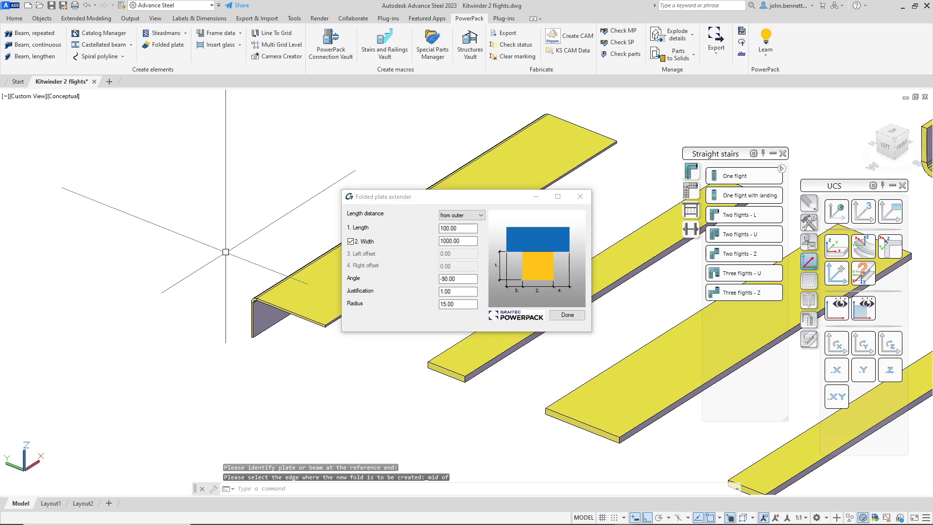
Set the new fold's angle to 90 and its radius to 10.
middle_drag(250, 288, 172, 254)
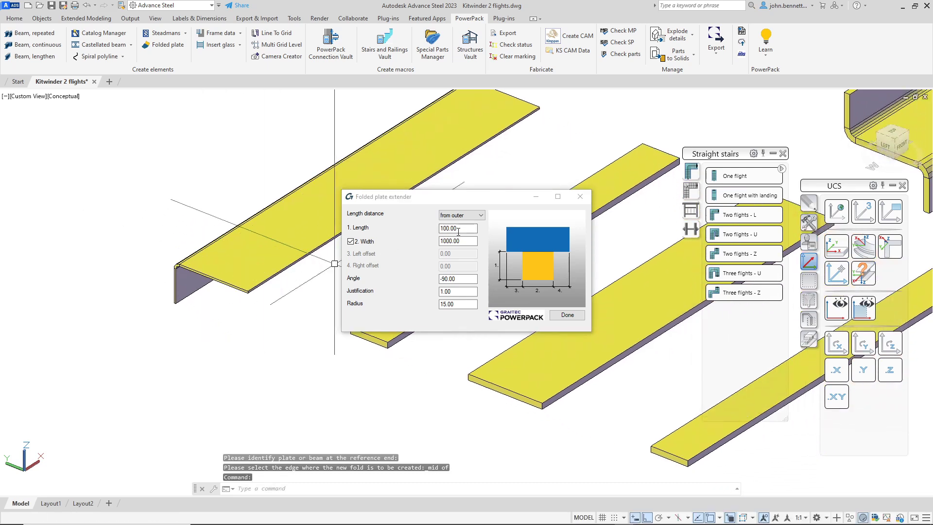
click(469, 230)
click(468, 278)
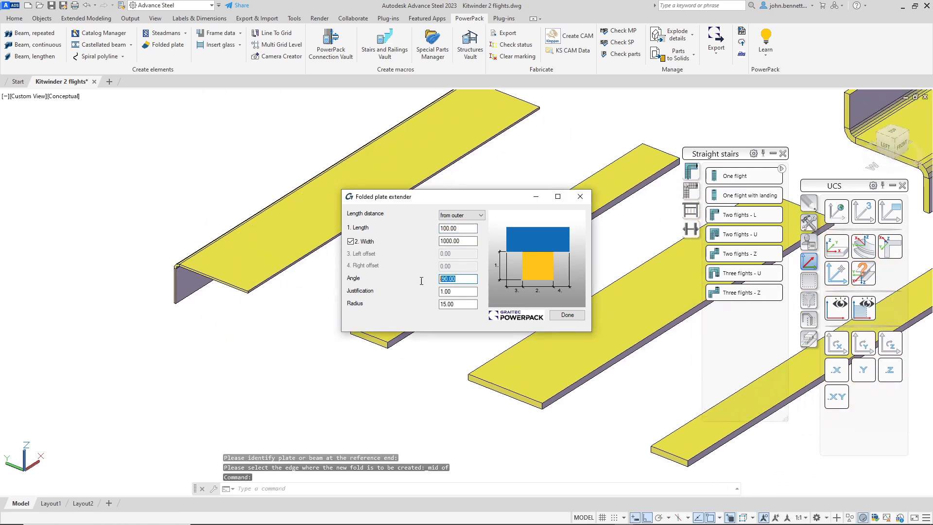
text(90)
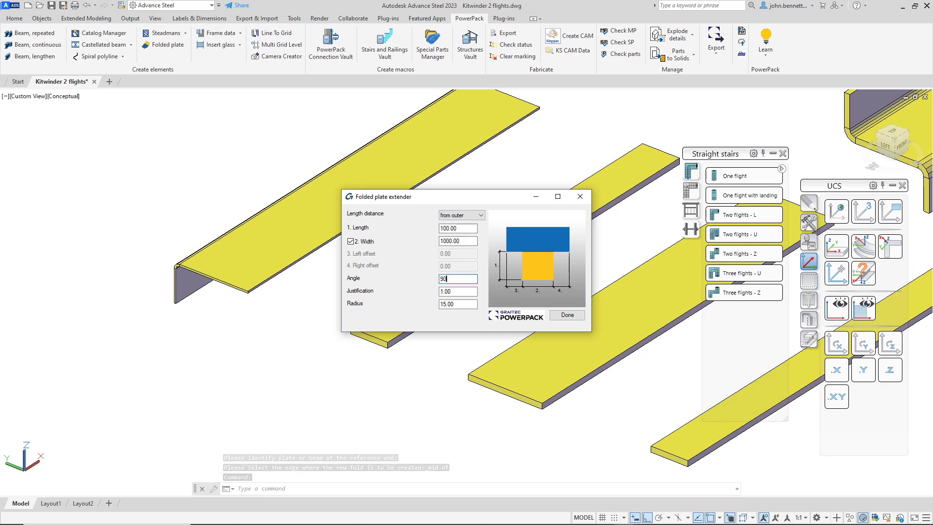
click(460, 291)
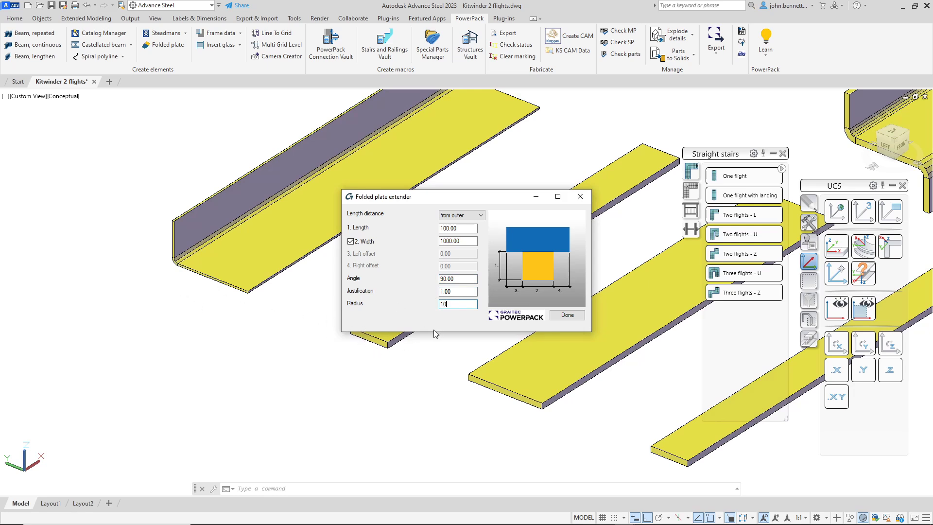
Set the fold's length to 50 and its width to 800.
click(453, 291)
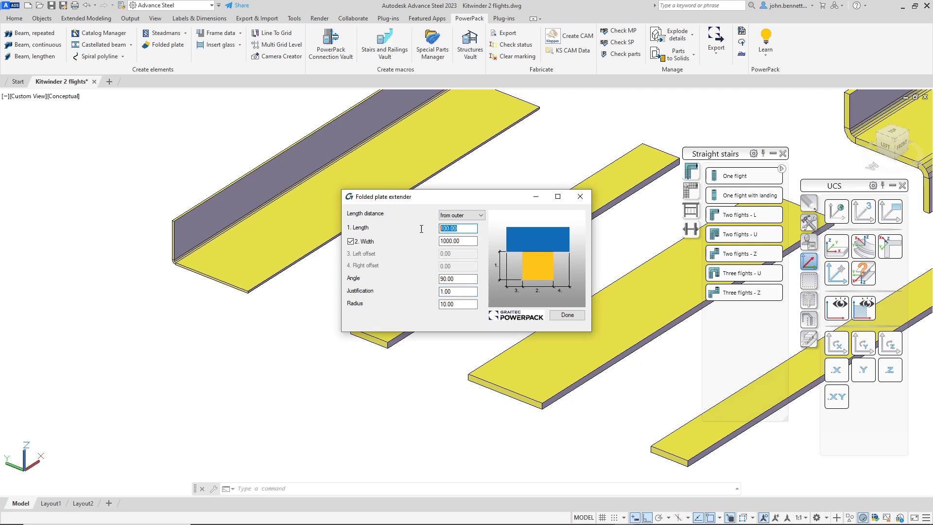
text(50)
key(Return)
click(183, 255)
click(443, 243)
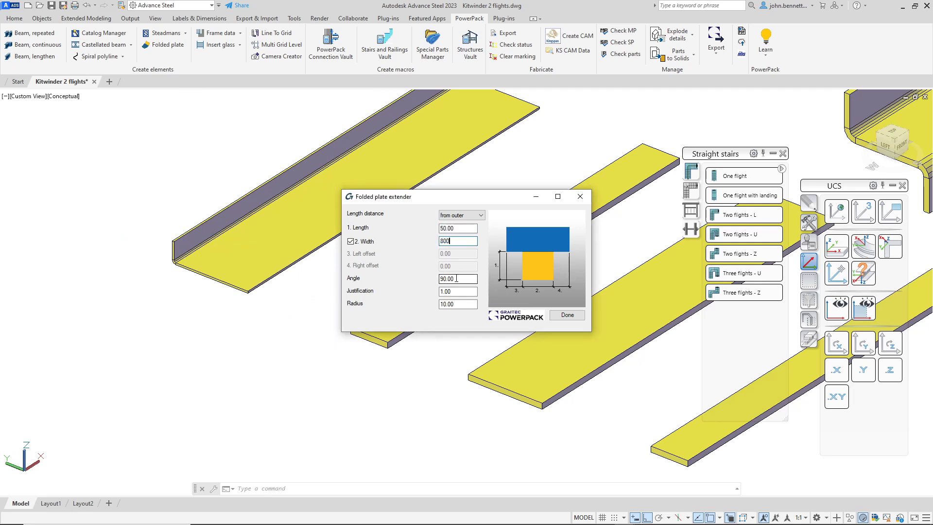
click(457, 279)
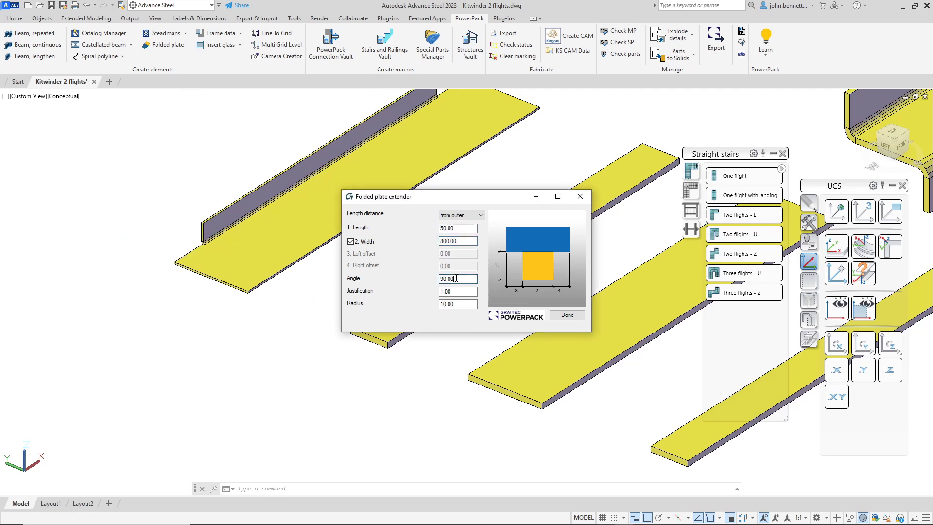
Disable the fold's fixed width, set the right offset to 100 and the left offset to 200, and close the fold settings.
click(350, 241)
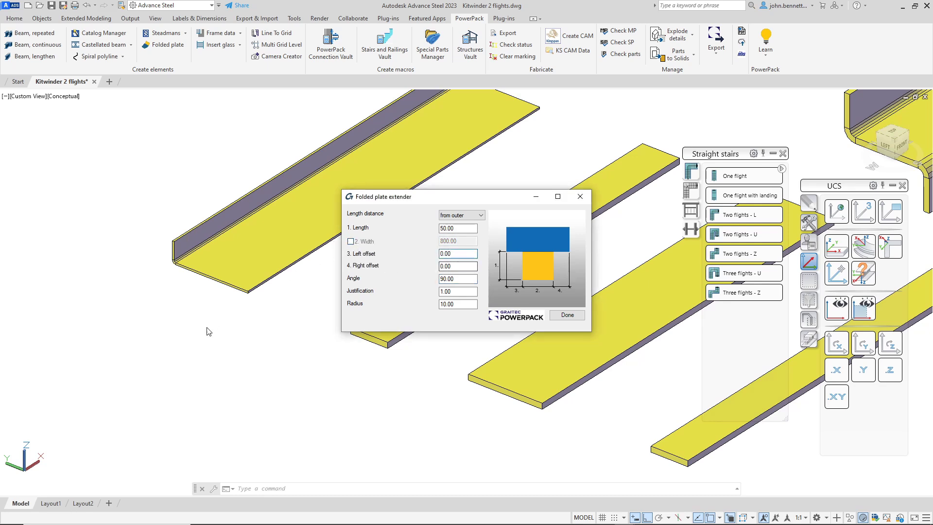
click(220, 334)
scroll(229, 309, down, 1)
middle_drag(229, 310, 211, 325)
click(458, 266)
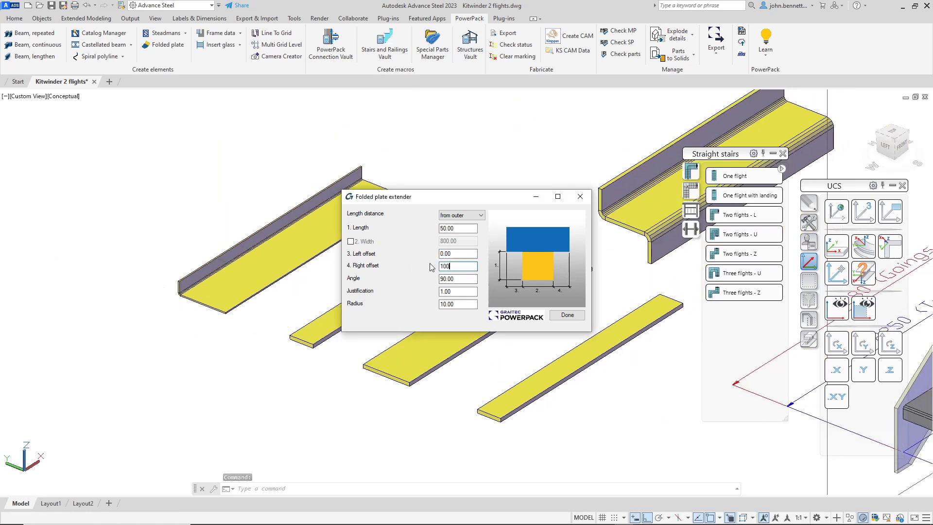
click(448, 254)
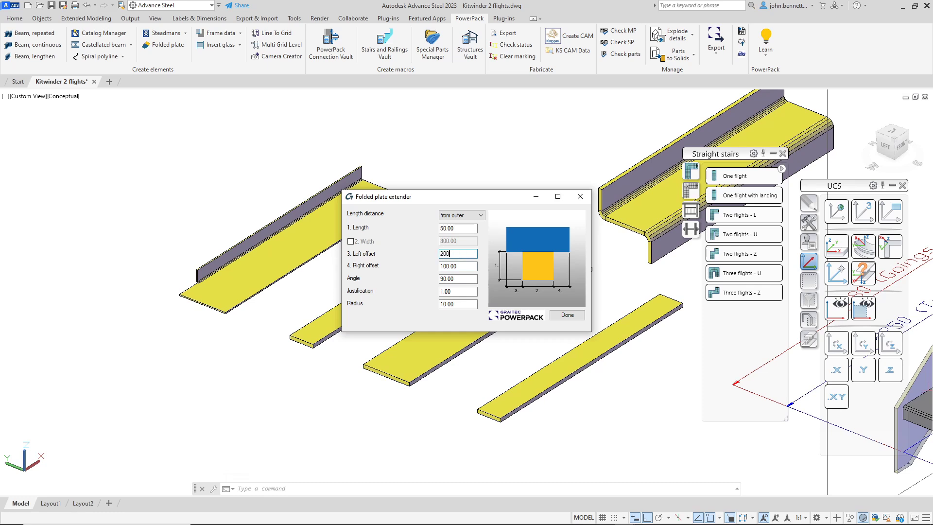
key(Tab)
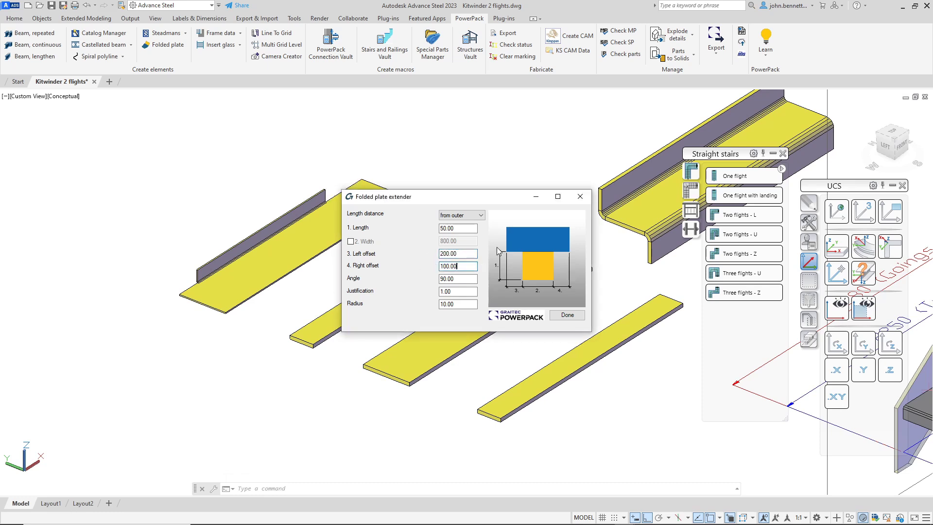
click(580, 192)
Examine the yellow winder tread plates between the two stair flights, including the lowest winder plate.
scroll(378, 238, down, 3)
middle_drag(379, 238, 318, 255)
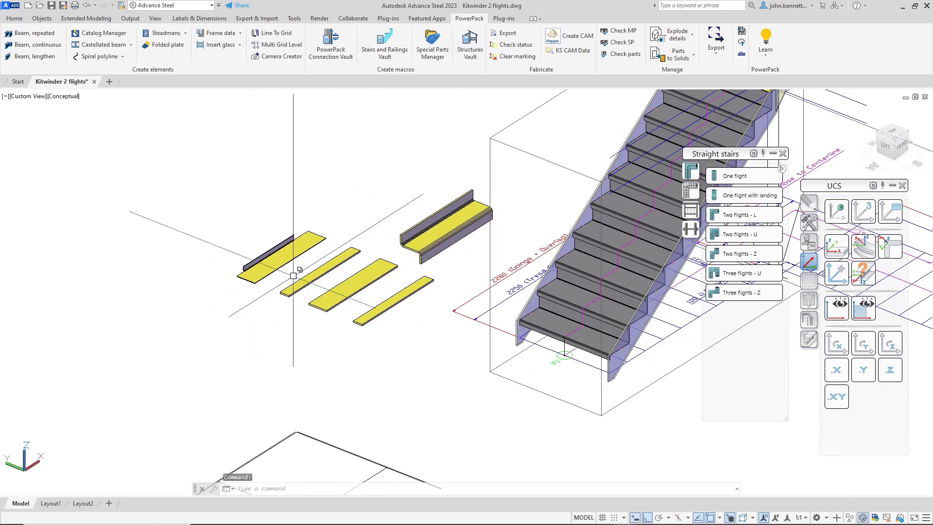
scroll(277, 272, down, 1)
scroll(305, 280, down, 1)
middle_drag(396, 282, 214, 360)
scroll(394, 226, up, 2)
scroll(395, 226, up, 2)
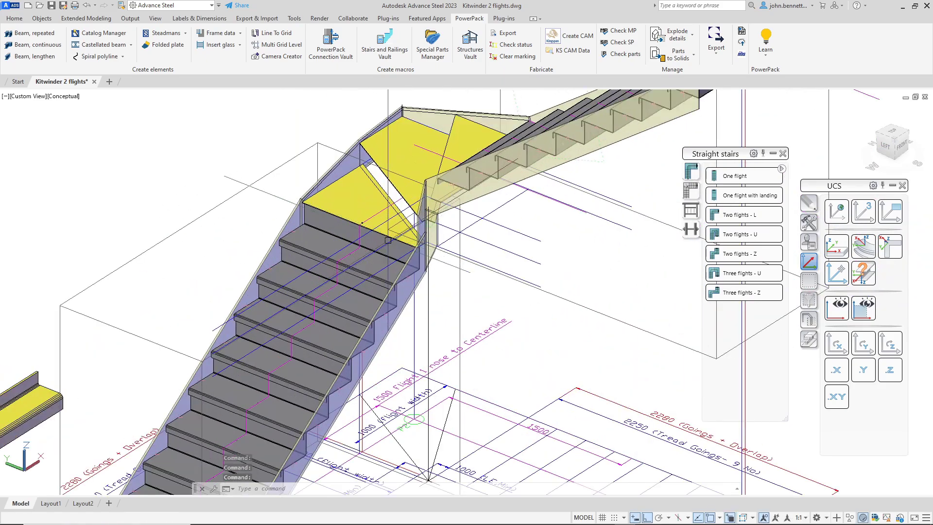
shift+middle_drag(395, 234, 266, 229)
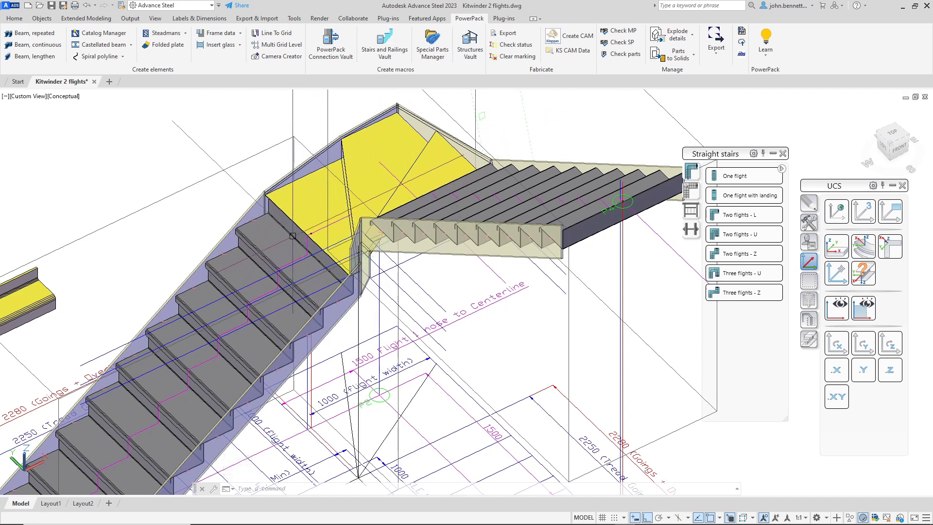
shift+middle_drag(326, 260, 368, 243)
scroll(290, 211, up, 2)
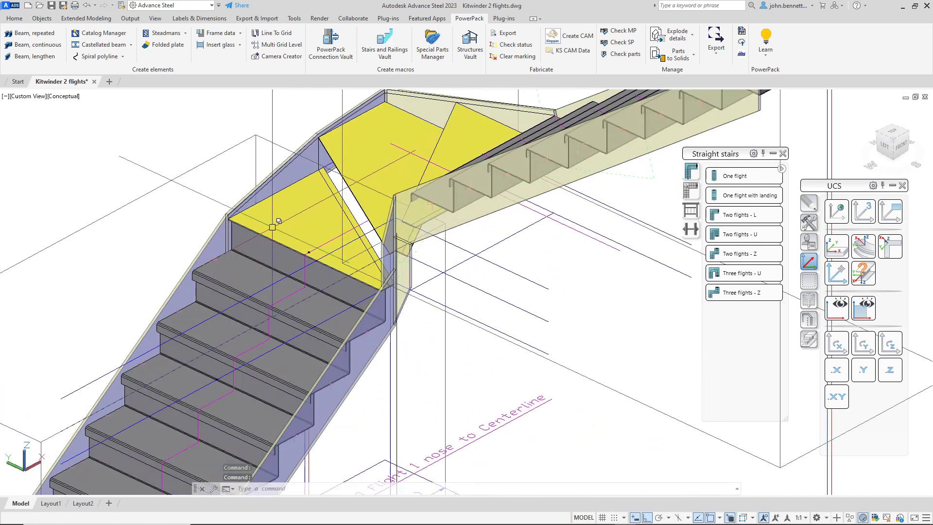
click(283, 210)
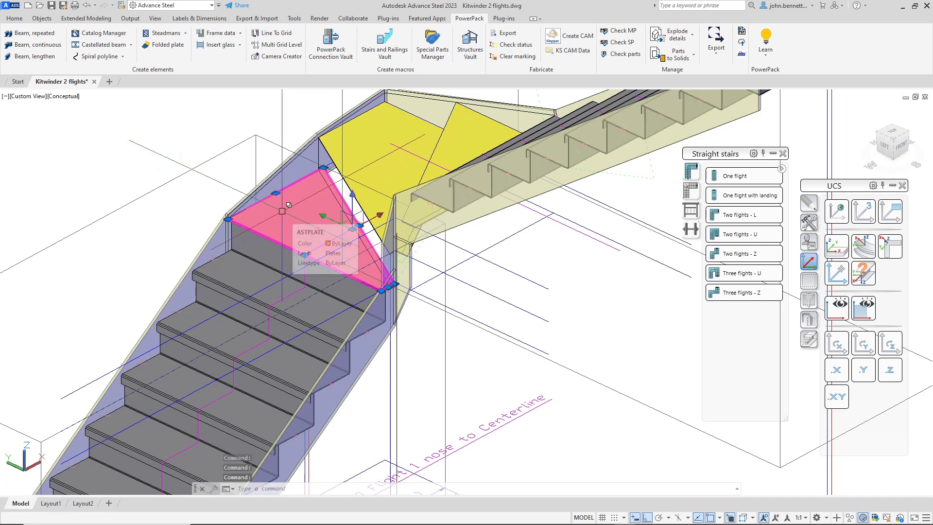
key(Escape)
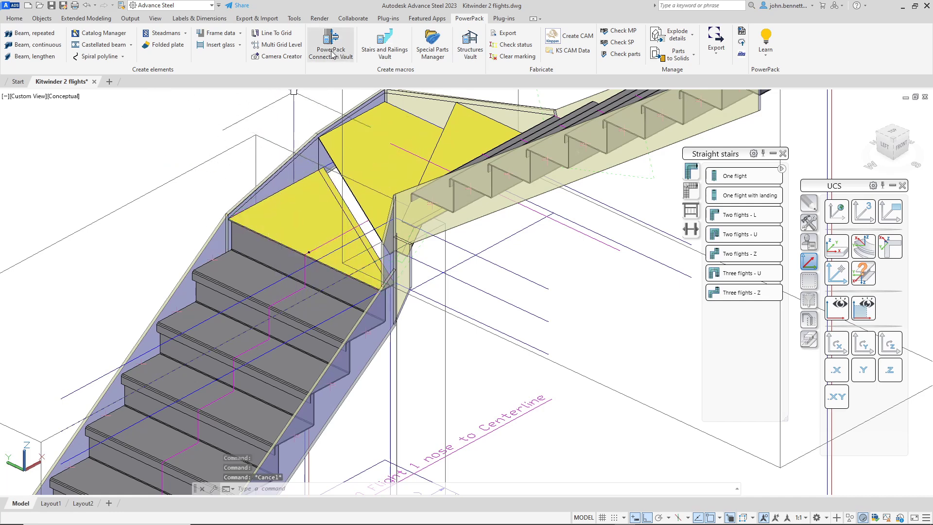
Add a fold along the front edge of the lowest winder tread plate, using the Nearest snap on that edge.
click(167, 46)
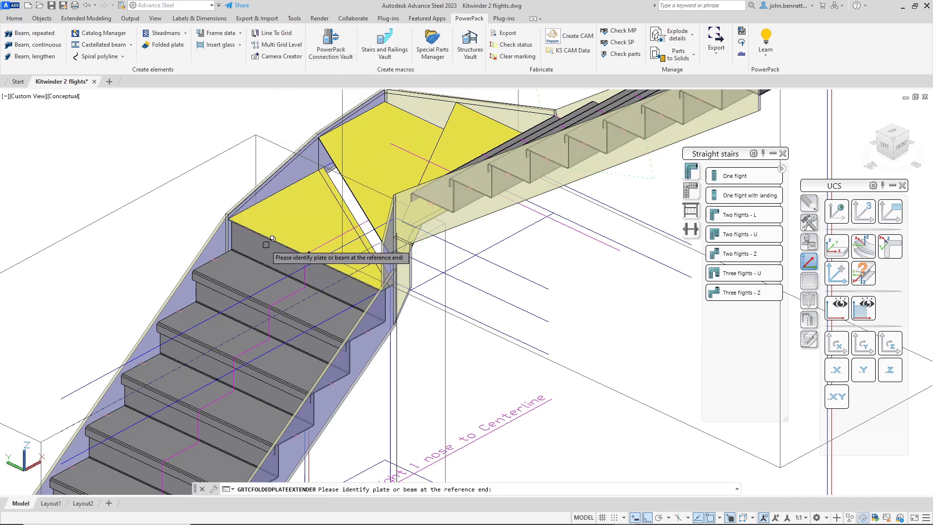
scroll(264, 243, up, 3)
click(231, 210)
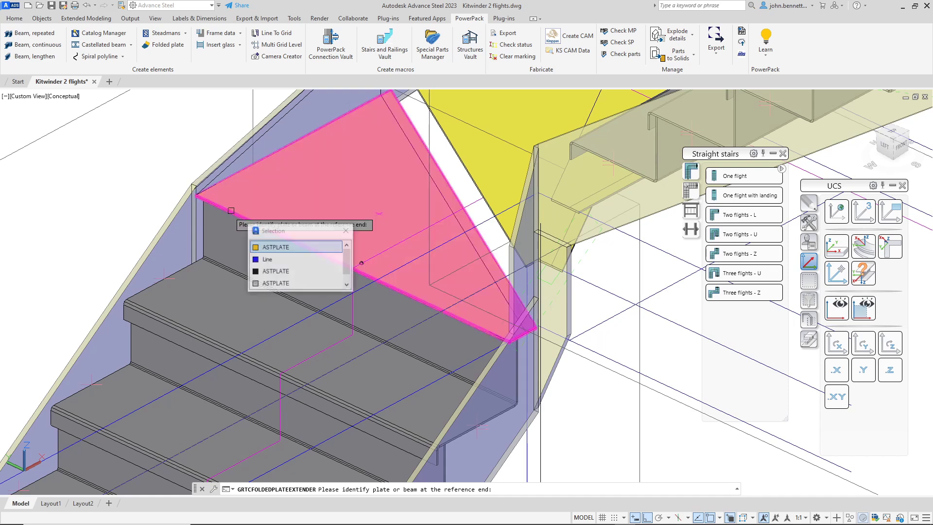
click(270, 247)
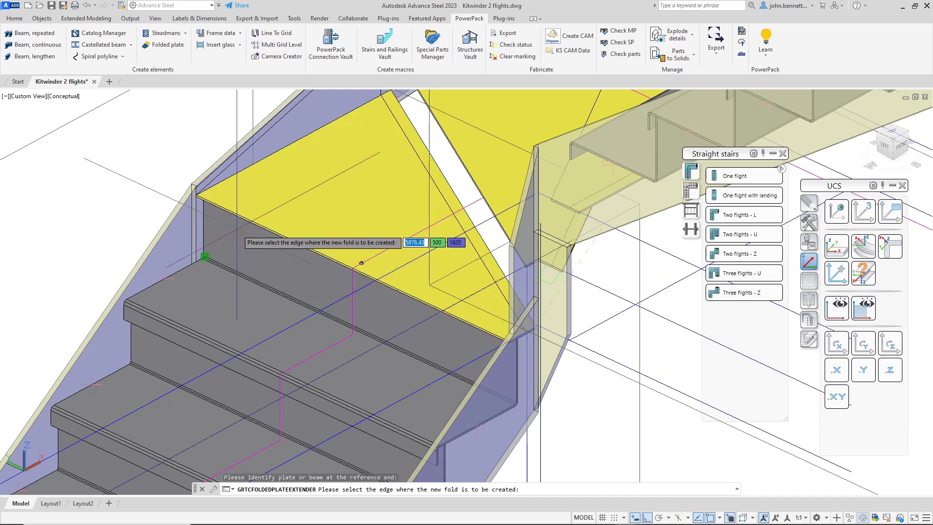
shift+right_click(151, 186)
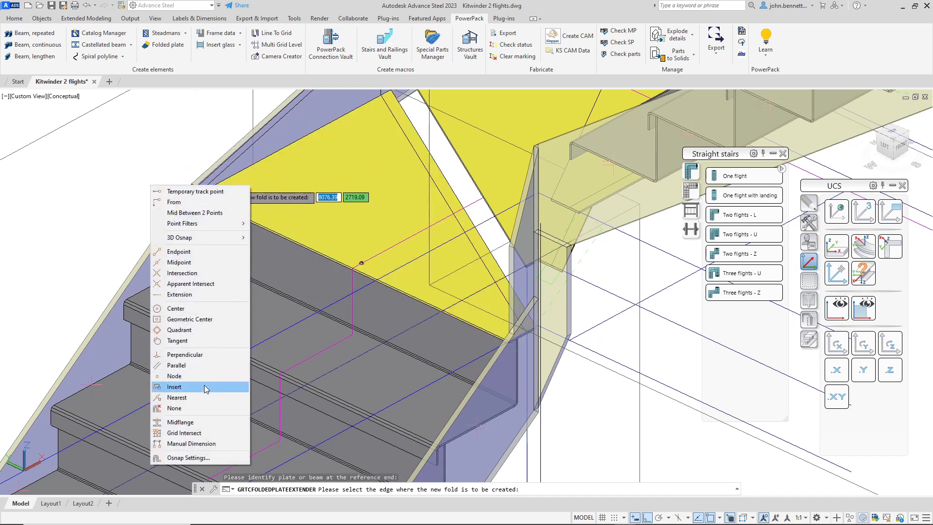
click(199, 397)
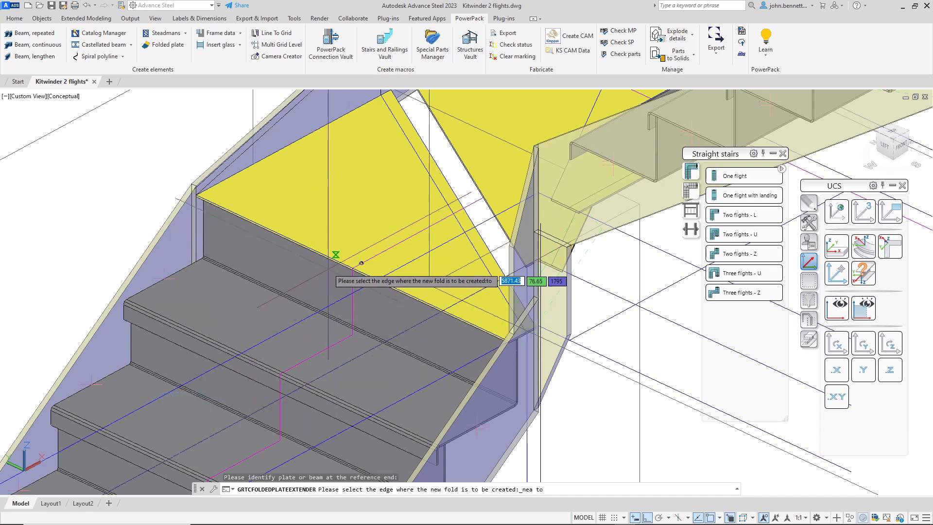
scroll(328, 265, up, 5)
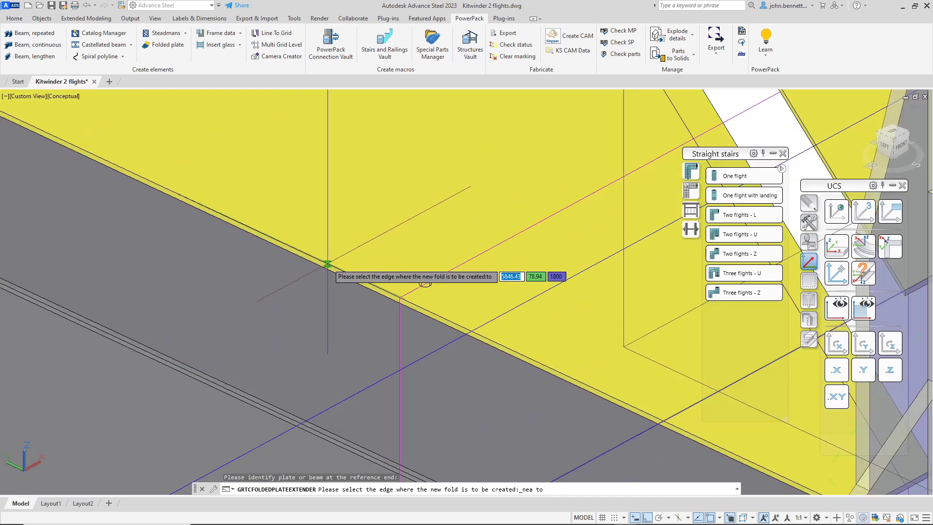
click(328, 265)
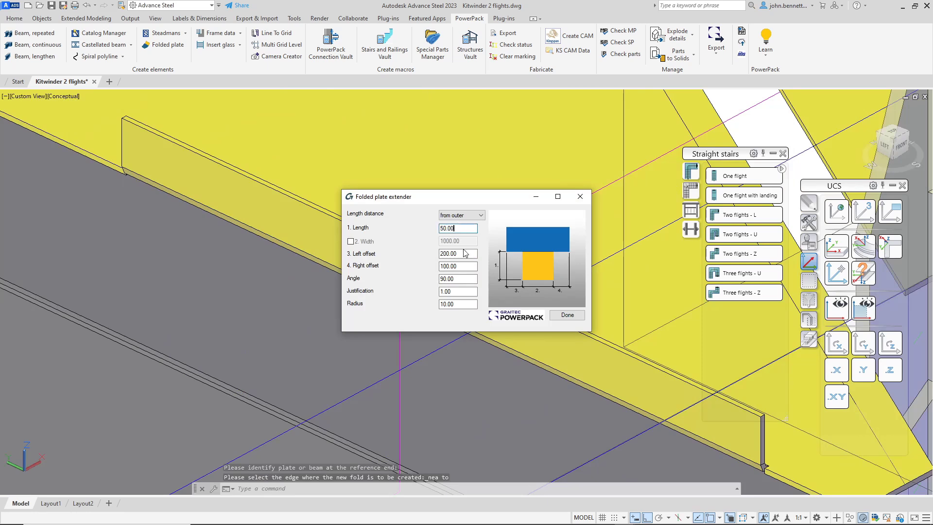
Enable the winder fold's fixed width of 1000, set its angle to -90, and close the fold settings.
click(350, 241)
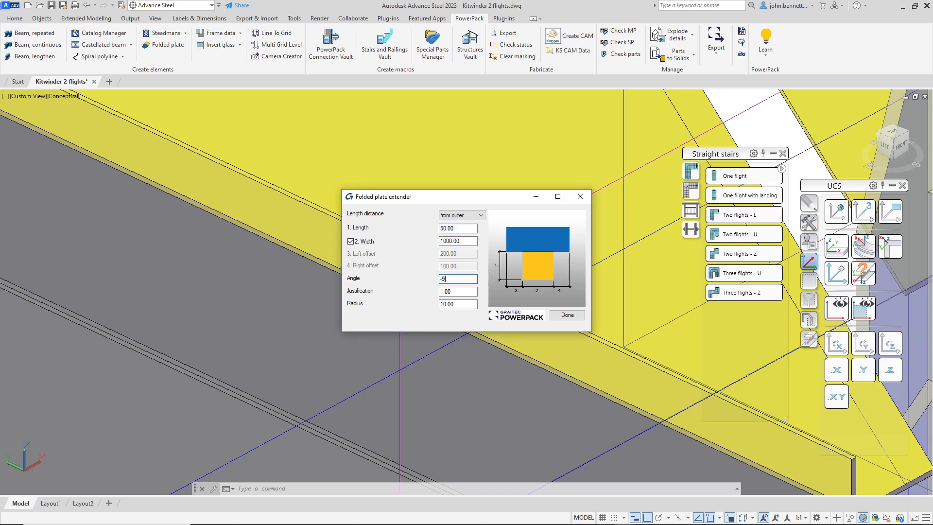
click(465, 241)
click(221, 324)
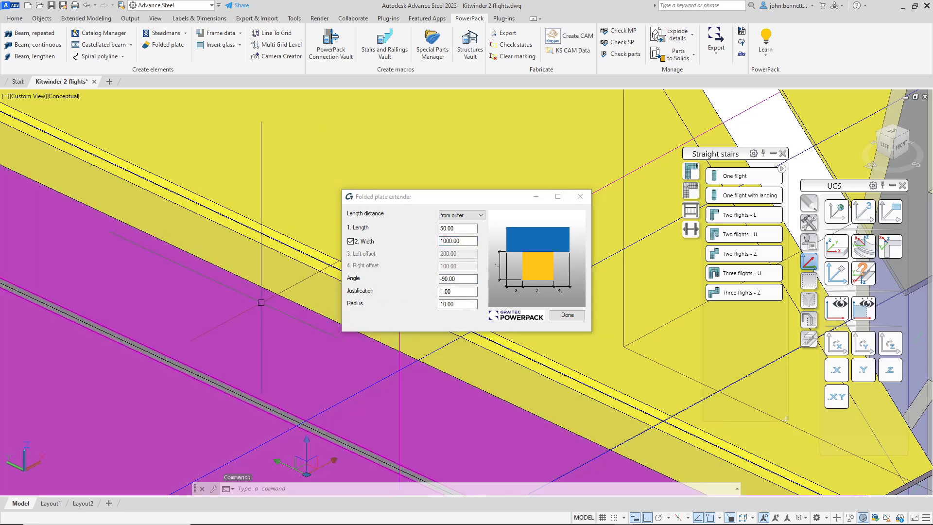
scroll(260, 298, down, 4)
middle_drag(245, 300, 174, 306)
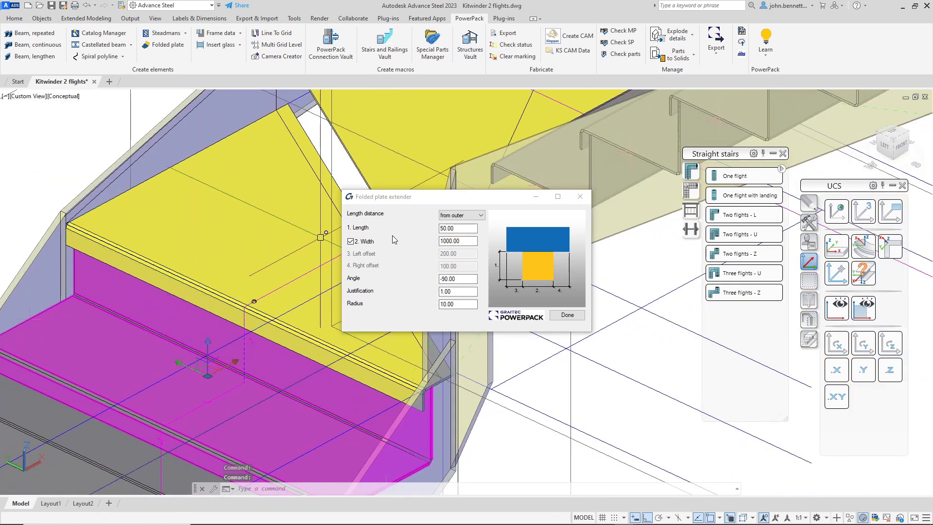
click(580, 196)
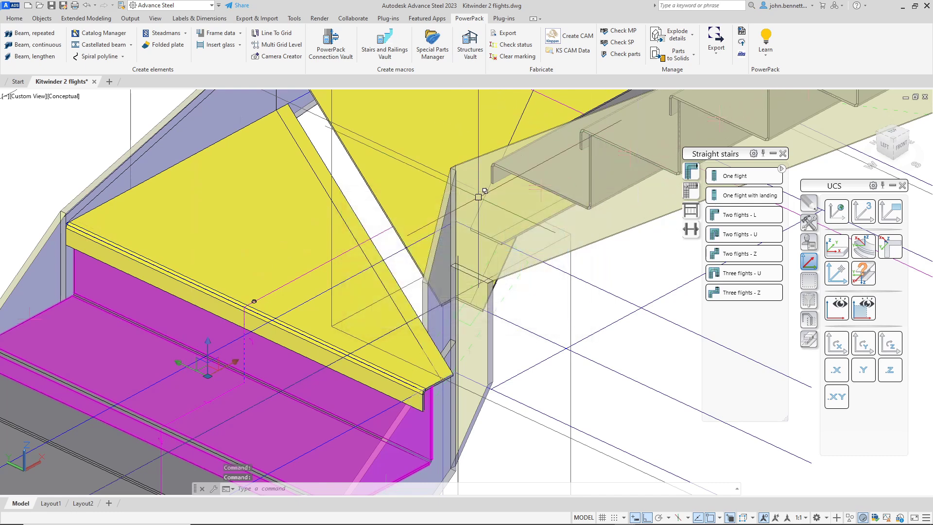
key(Escape)
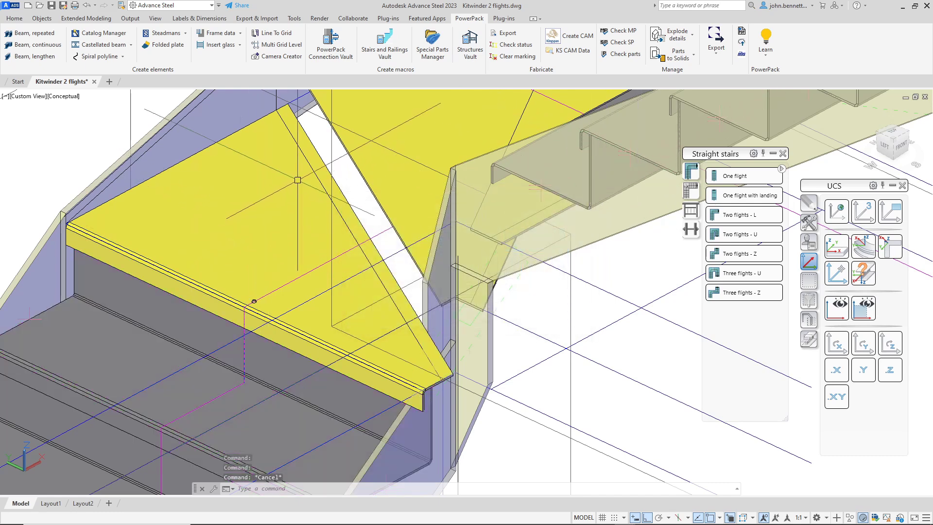
Add a fold along the front edge of the middle winder tread plate, using the Midpoint snap, and accept the fold settings.
key(Return)
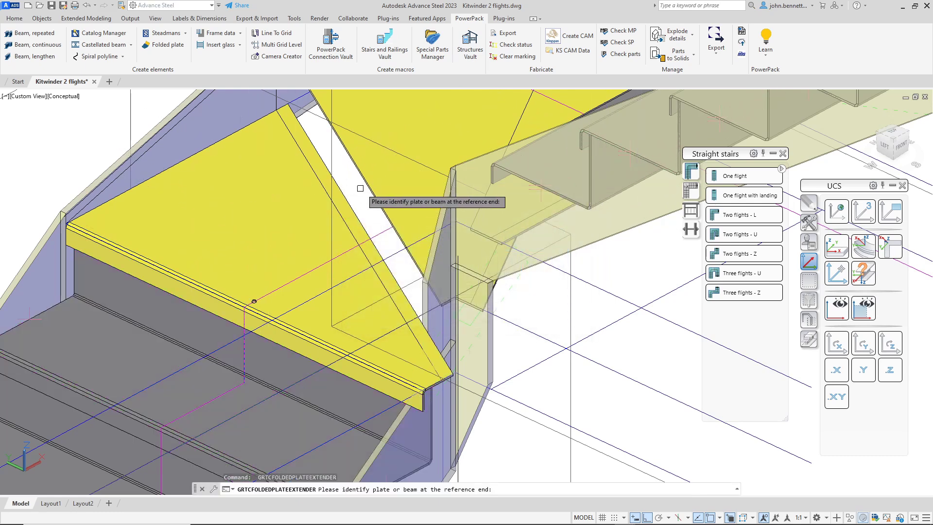
click(369, 190)
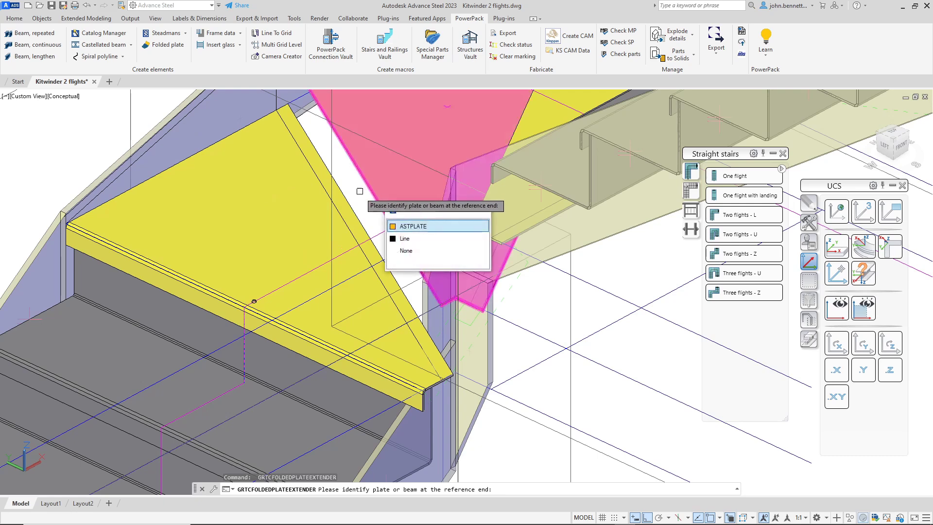
click(403, 223)
shift+right_click(359, 190)
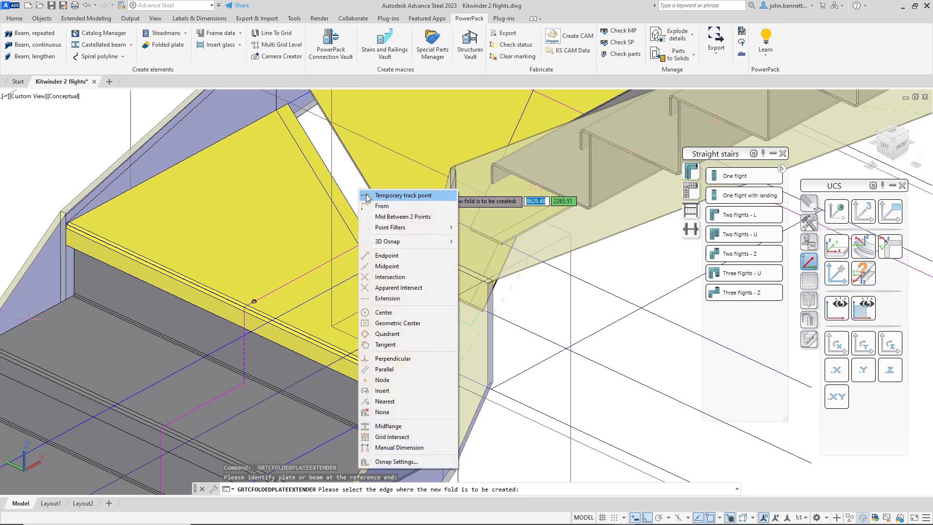
click(387, 265)
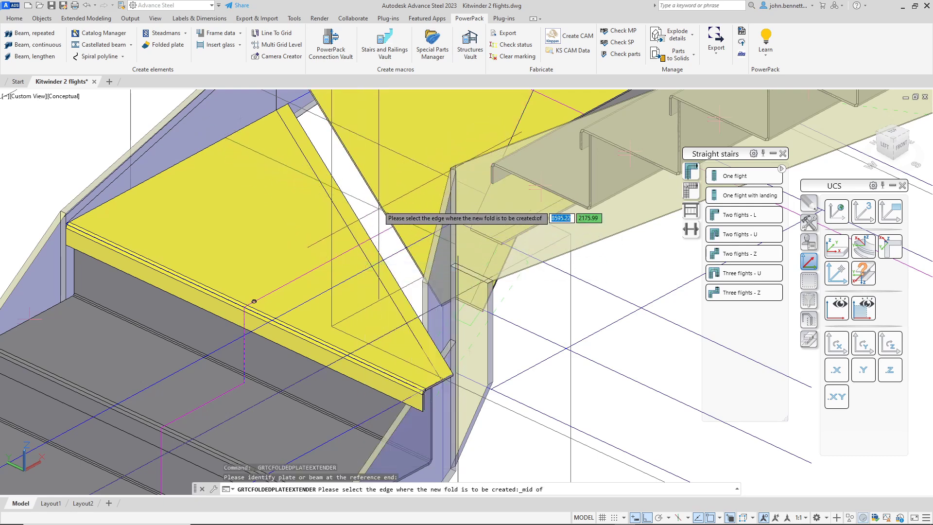
click(358, 170)
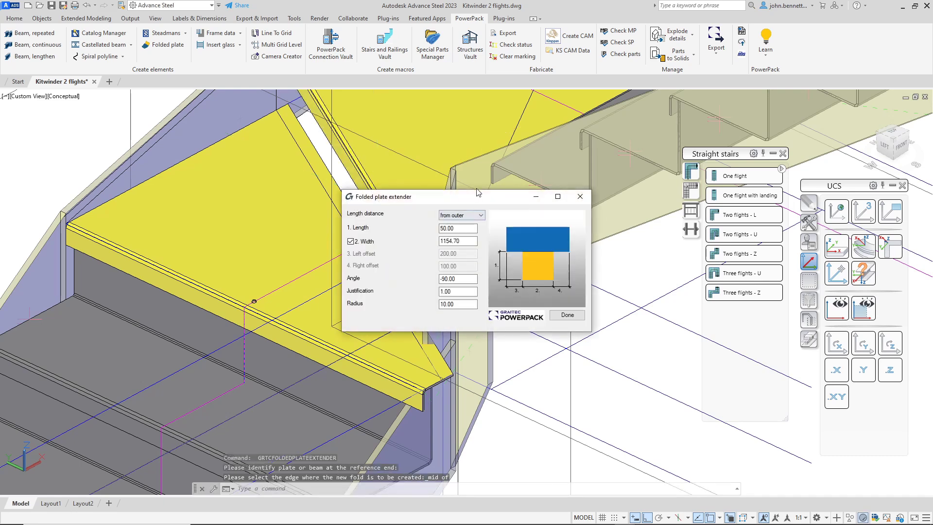
click(578, 196)
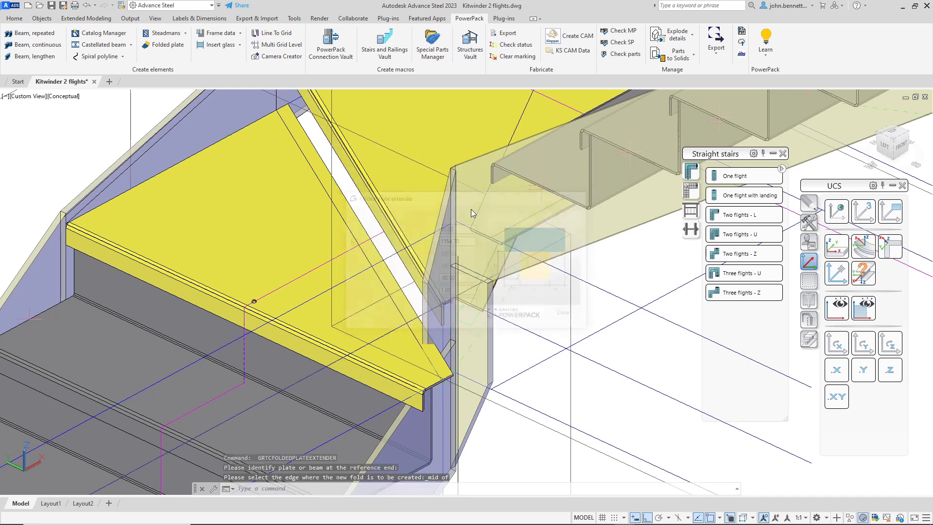
Add a fold along the front edge of the uppermost winder tread plate, using the Midpoint snap, and close the fold settings.
shift+middle_drag(214, 270, 354, 250)
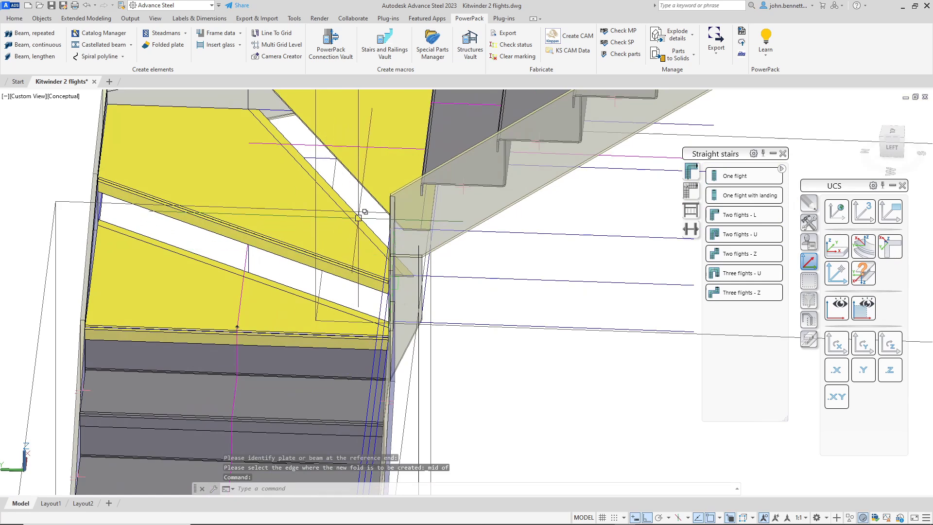
key(Return)
click(364, 177)
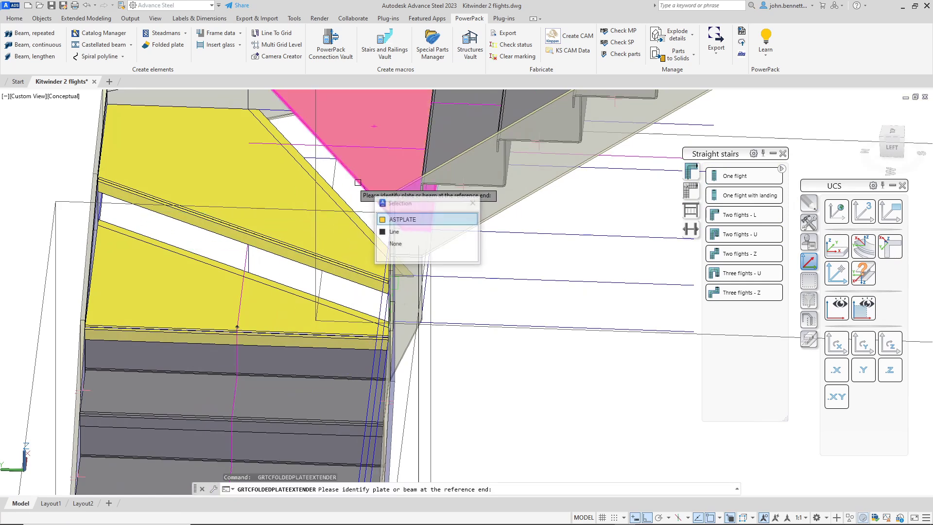
click(398, 219)
shift+right_click(342, 194)
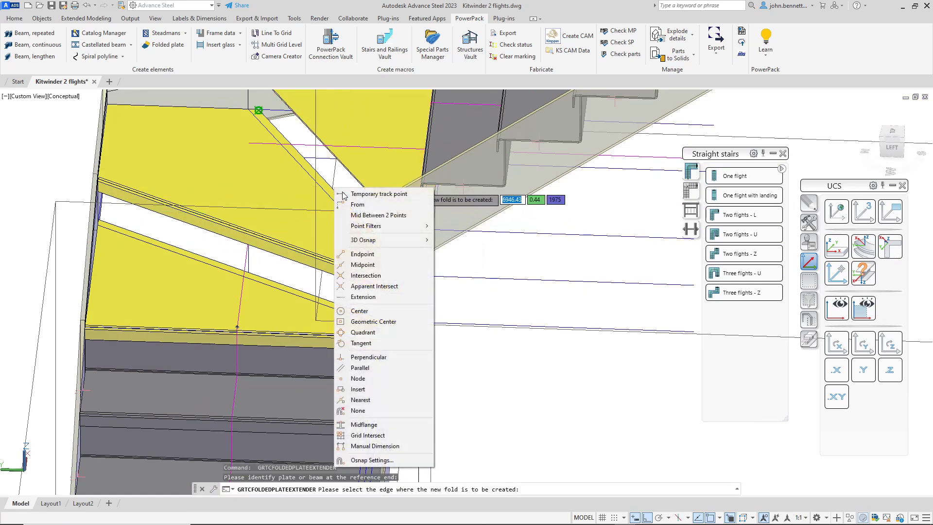
click(380, 266)
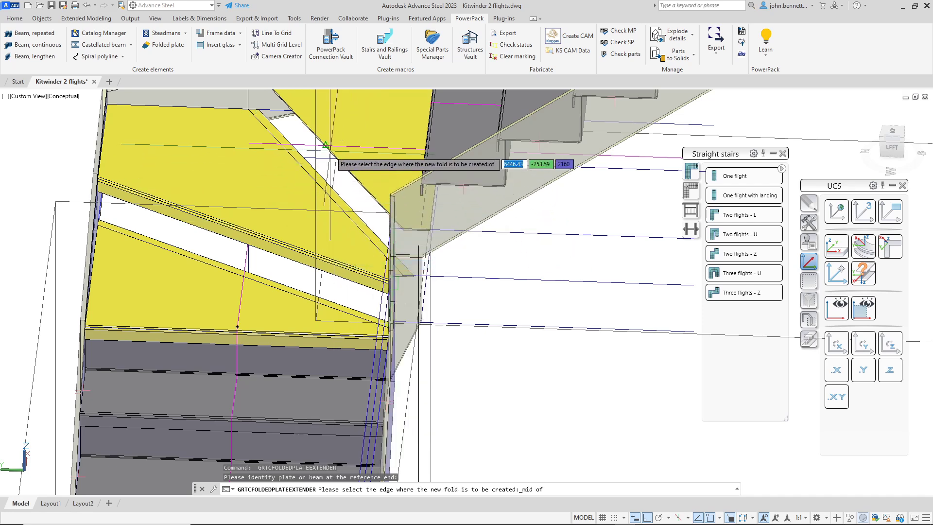
click(331, 152)
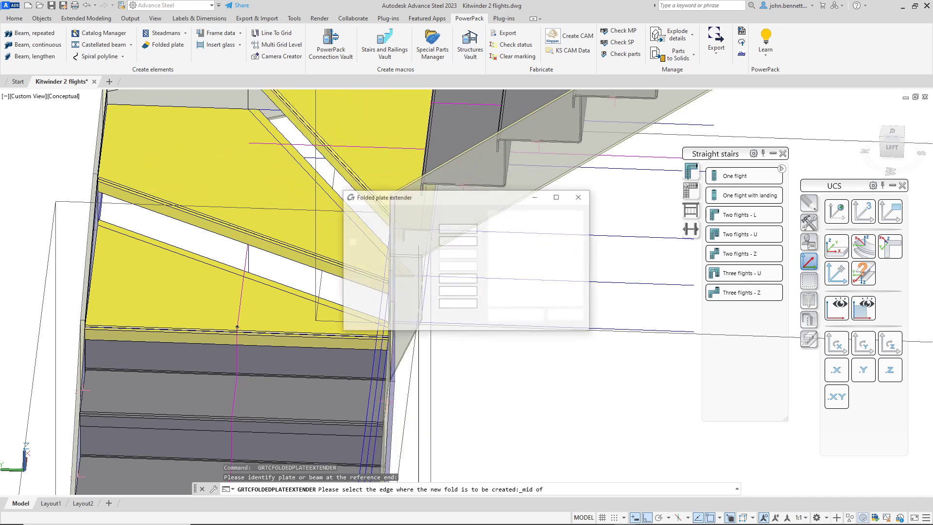
click(580, 197)
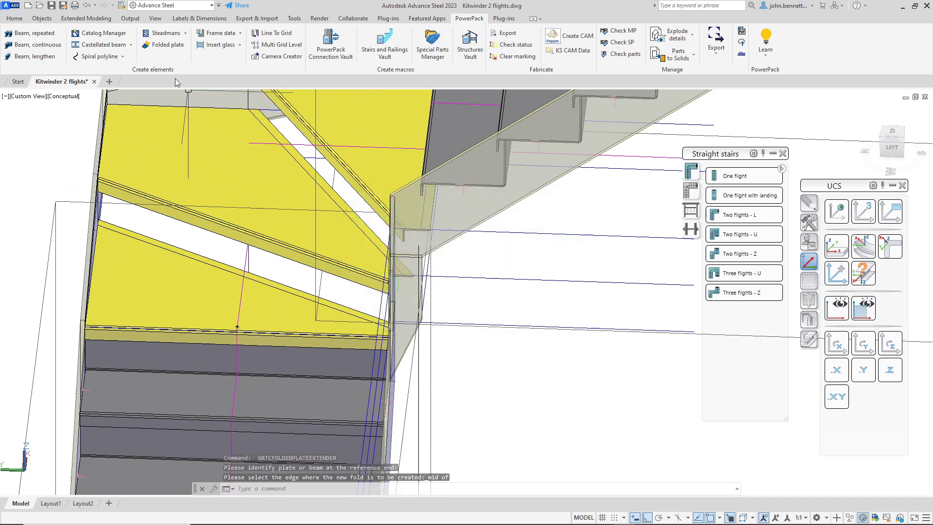
Add a fold along the rear edge of the lowest winder plate at its midpoint, with an angle of 90 and a length of 170.
key(Return)
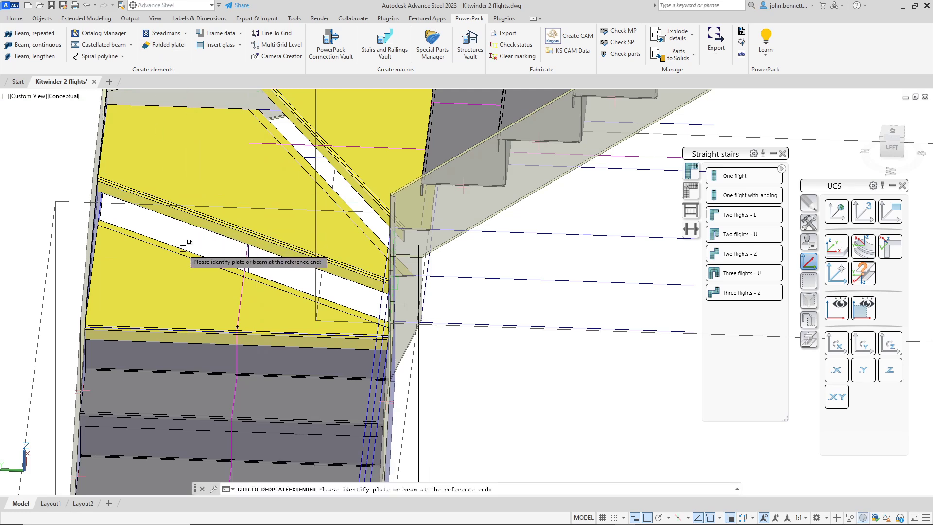
click(187, 246)
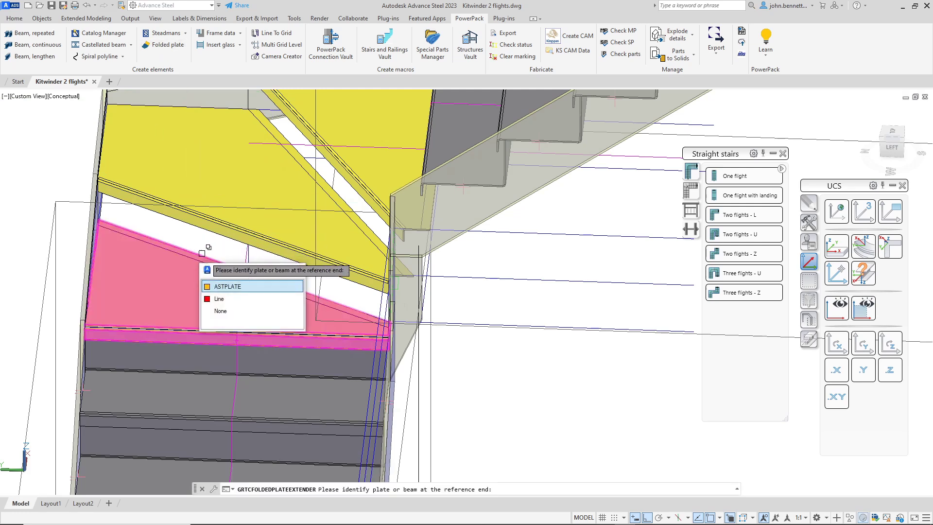
click(228, 286)
shift+right_click(276, 272)
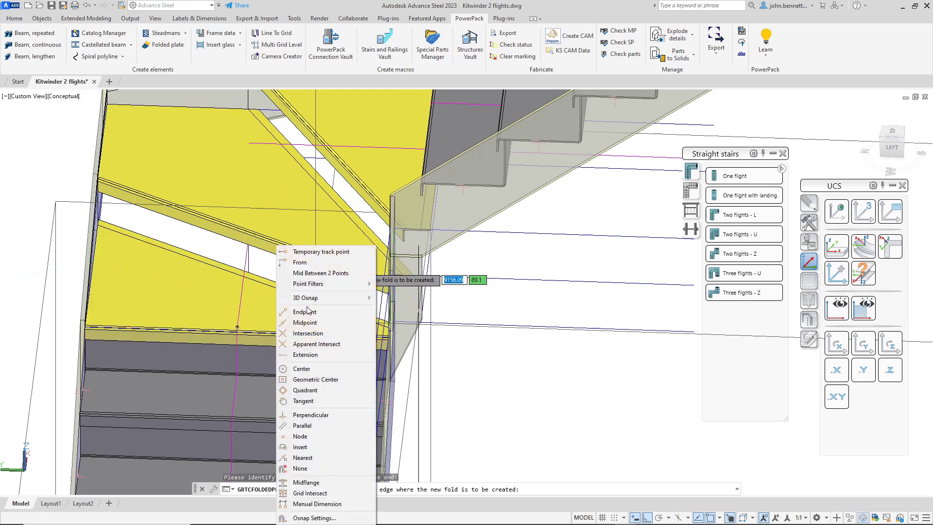
click(314, 321)
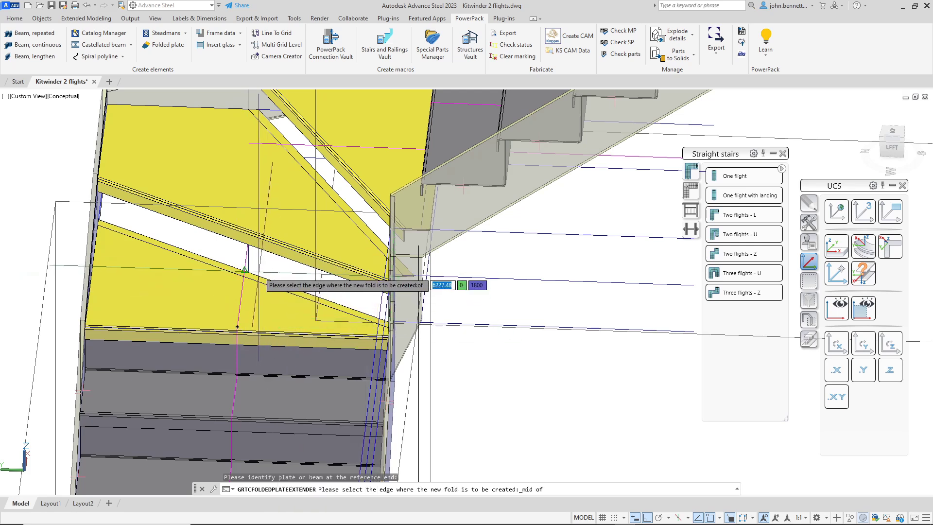
click(267, 277)
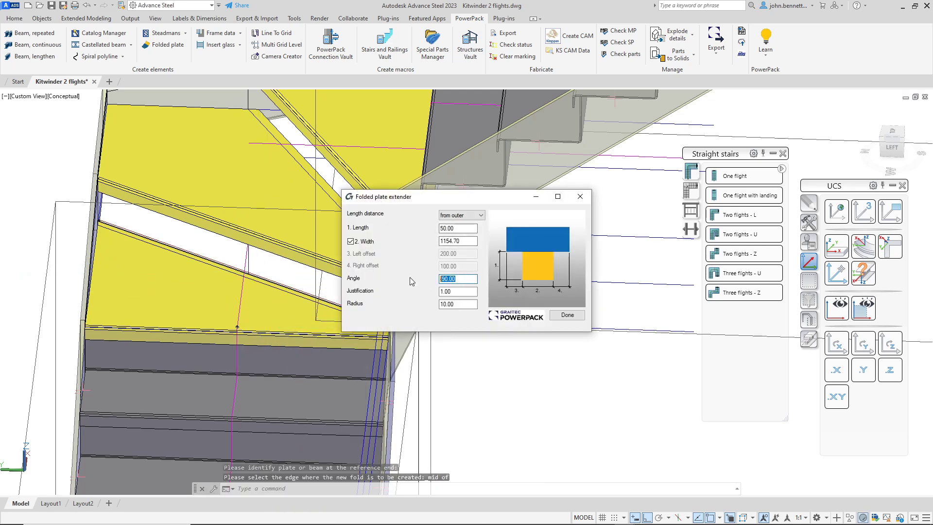
click(466, 228)
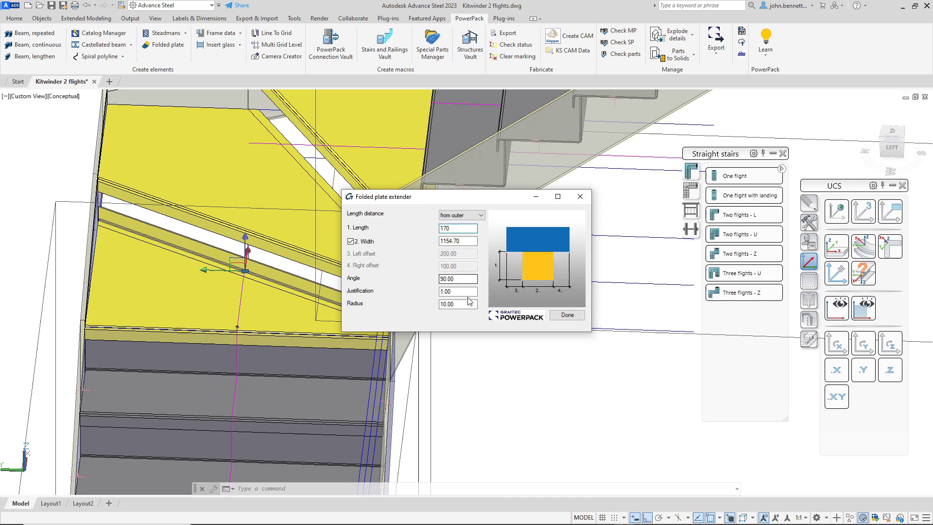
click(567, 316)
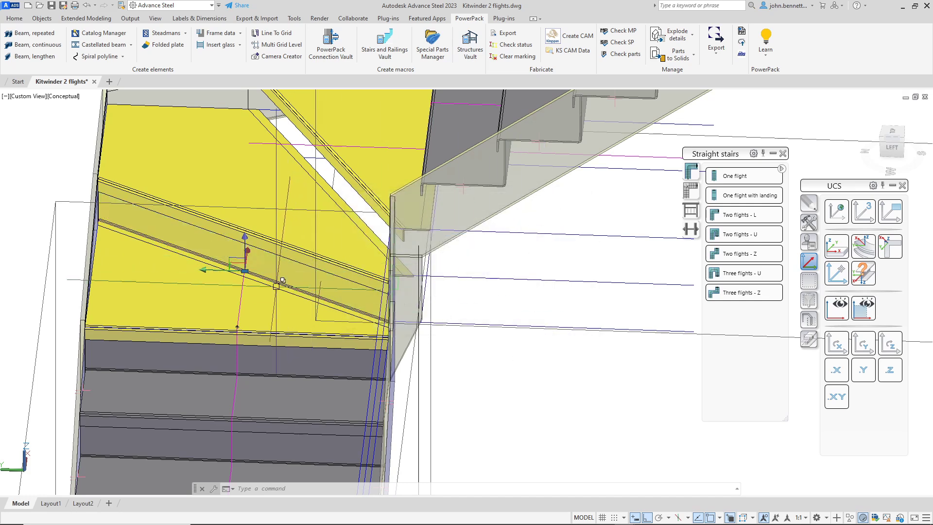
Add a fold along the rear edge of the middle winder plate, using the Nearest snap, and accept the fold settings.
shift+middle_drag(291, 287, 286, 267)
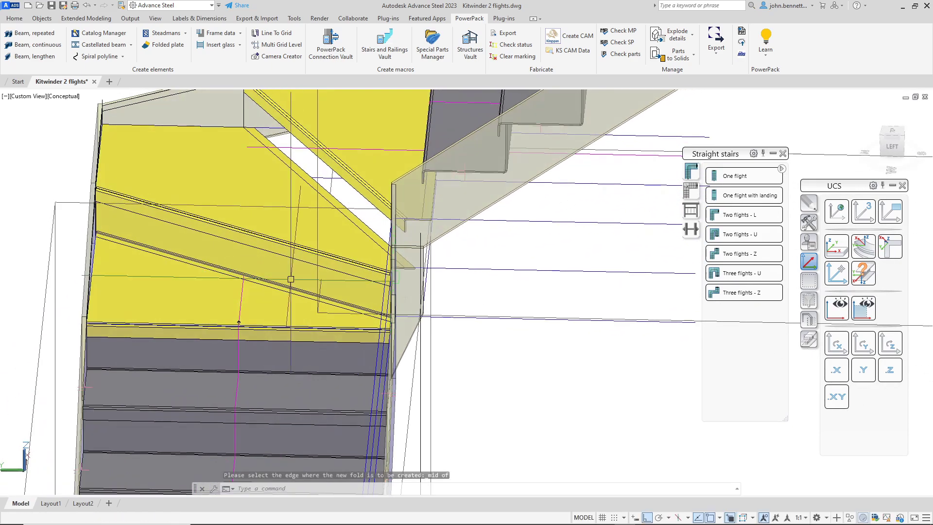
key(Return)
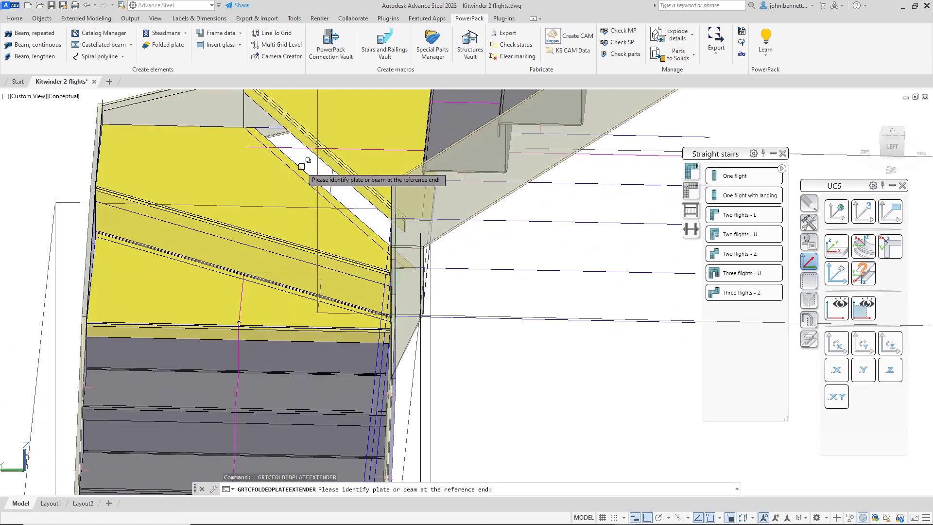
click(299, 166)
click(337, 215)
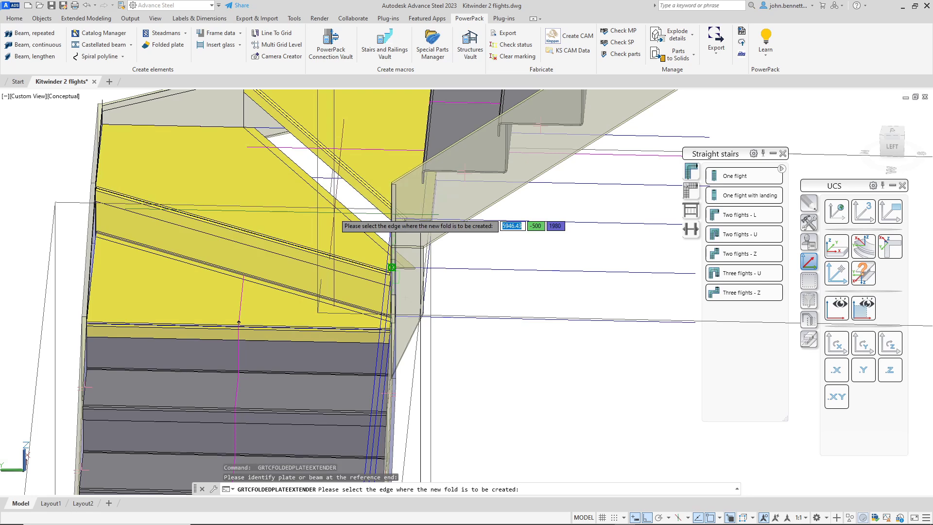
shift+right_click(332, 184)
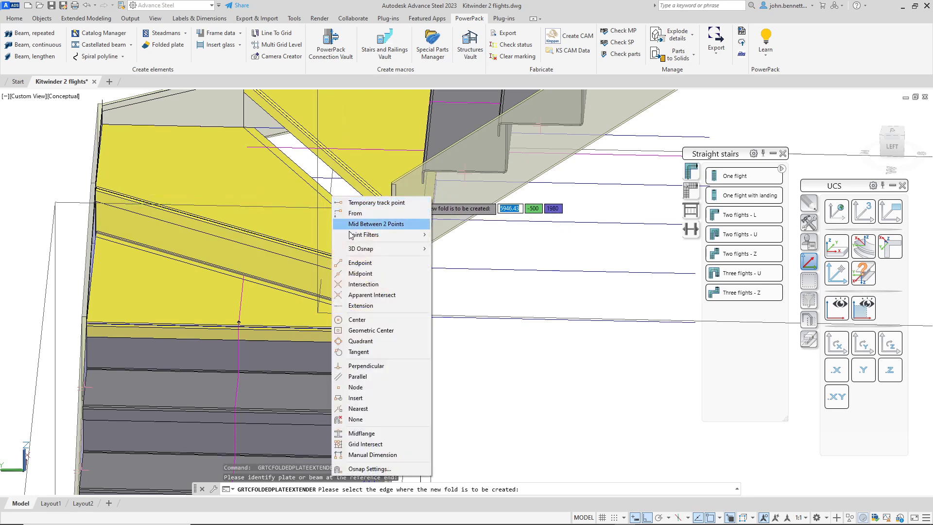
click(364, 409)
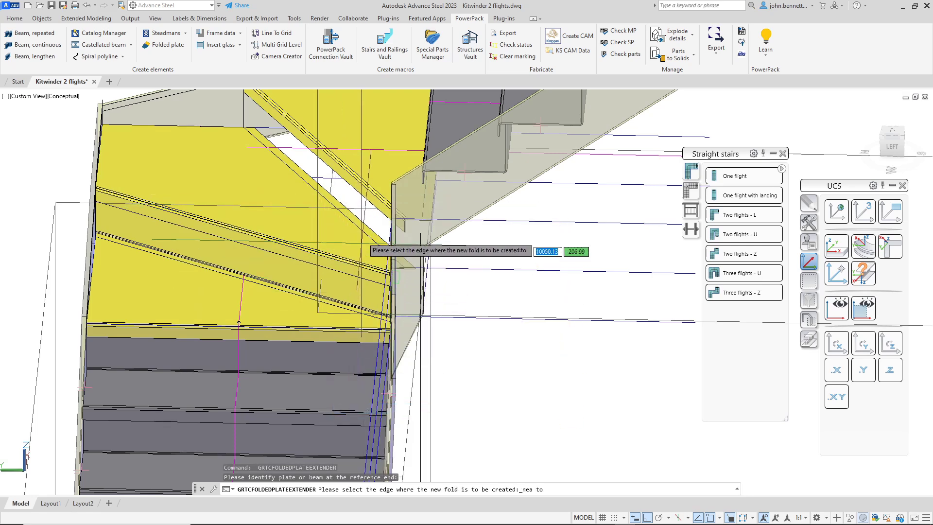
click(363, 222)
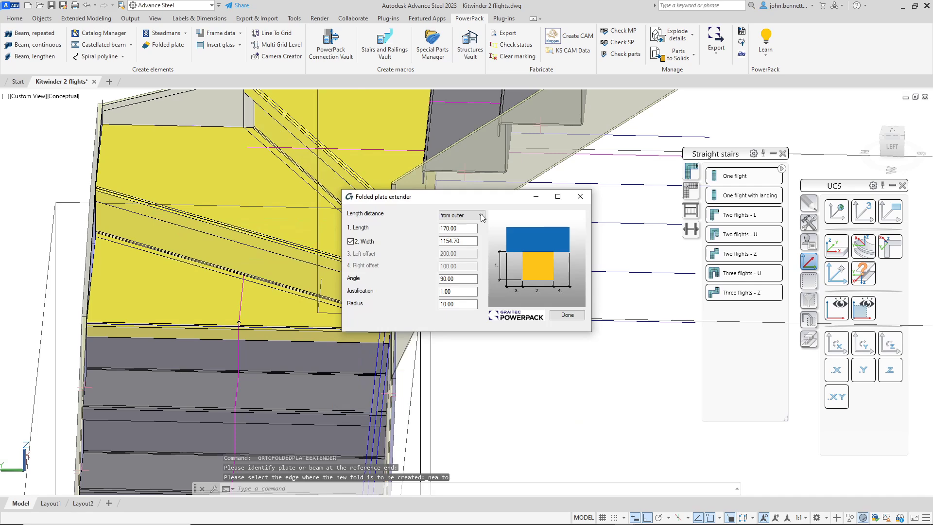
click(566, 315)
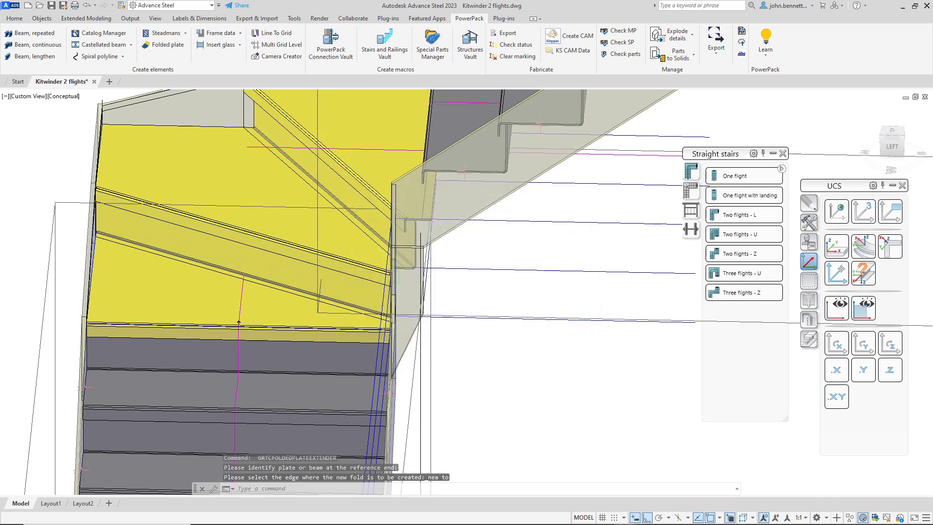
Add a fold along the rear edge of the uppermost winder plate below the upper flight, using the Nearest snap, and accept its settings.
scroll(291, 337, down, 4)
shift+middle_drag(291, 335, 384, 330)
scroll(340, 270, up, 3)
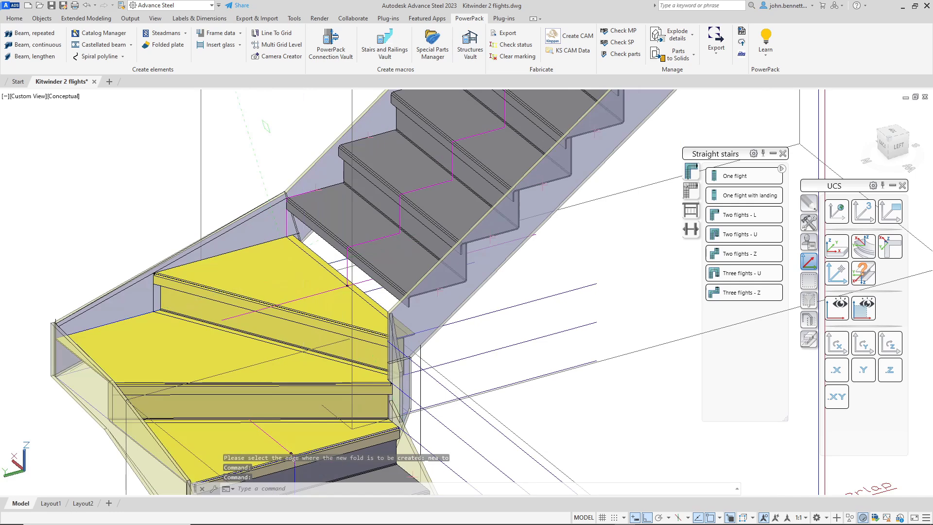
key(Return)
scroll(312, 253, up, 2)
click(316, 253)
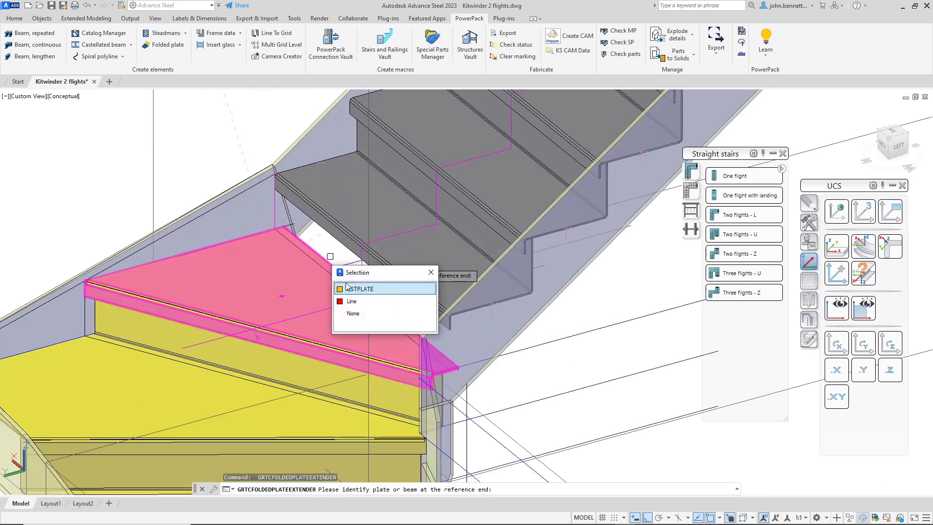
click(355, 293)
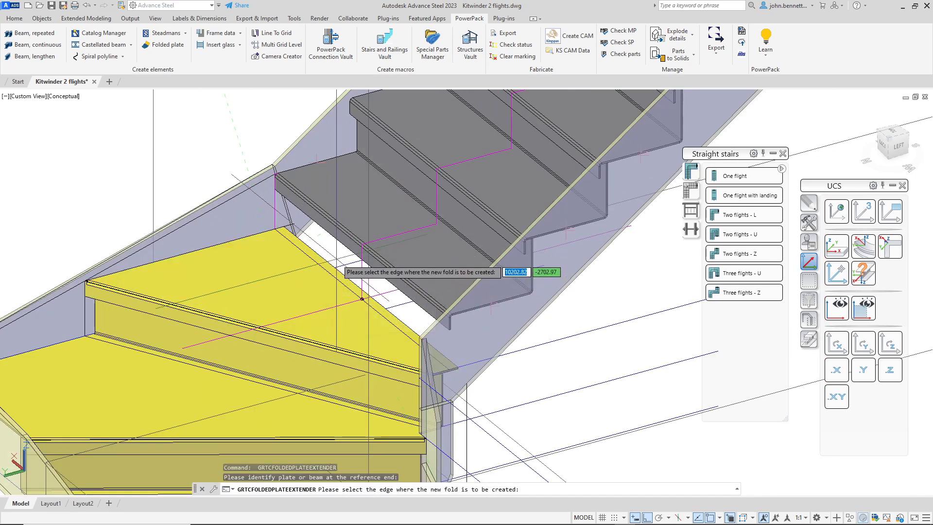
shift+right_click(334, 246)
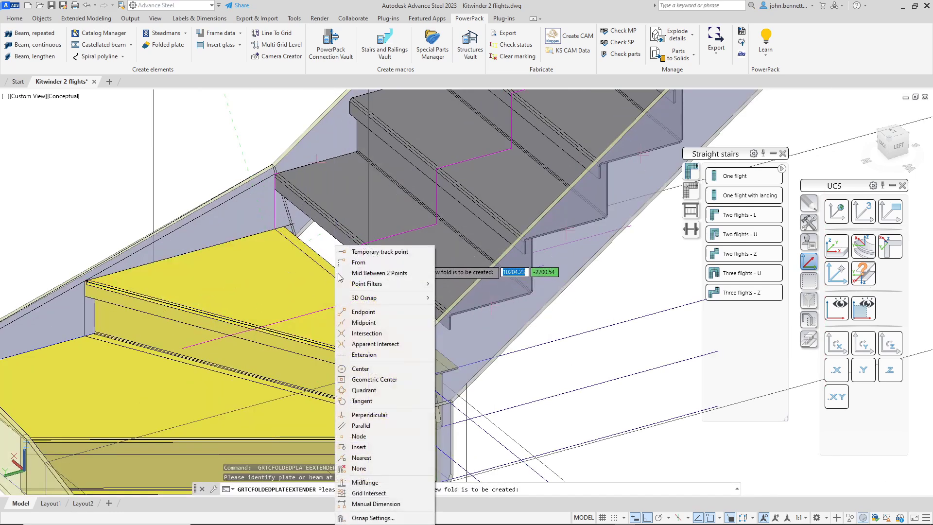
click(372, 457)
click(384, 308)
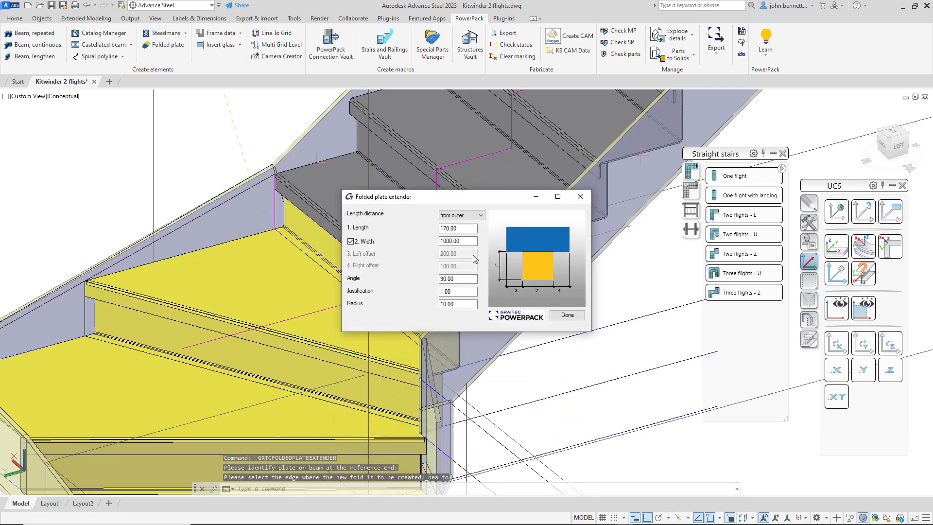
click(567, 314)
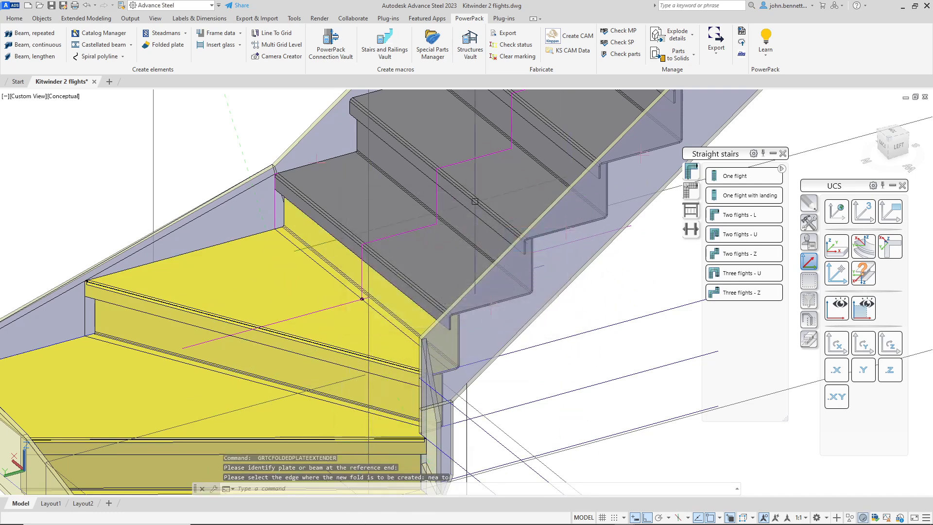
Select the box around the upper flight and the construction line extending from the winder's inner corner.
scroll(385, 237, down, 4)
scroll(379, 244, down, 4)
shift+middle_drag(379, 244, 277, 262)
scroll(397, 267, up, 3)
shift+middle_drag(397, 267, 505, 296)
click(303, 175)
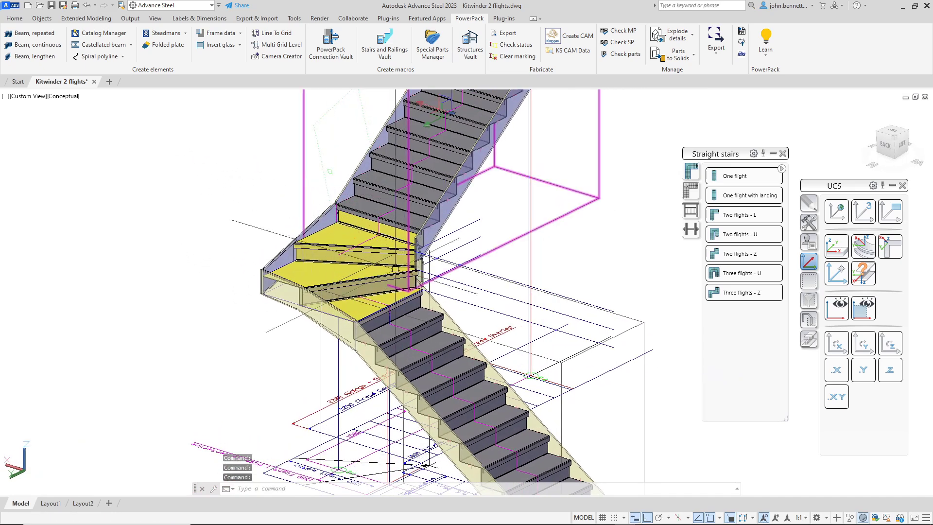
click(523, 290)
click(549, 316)
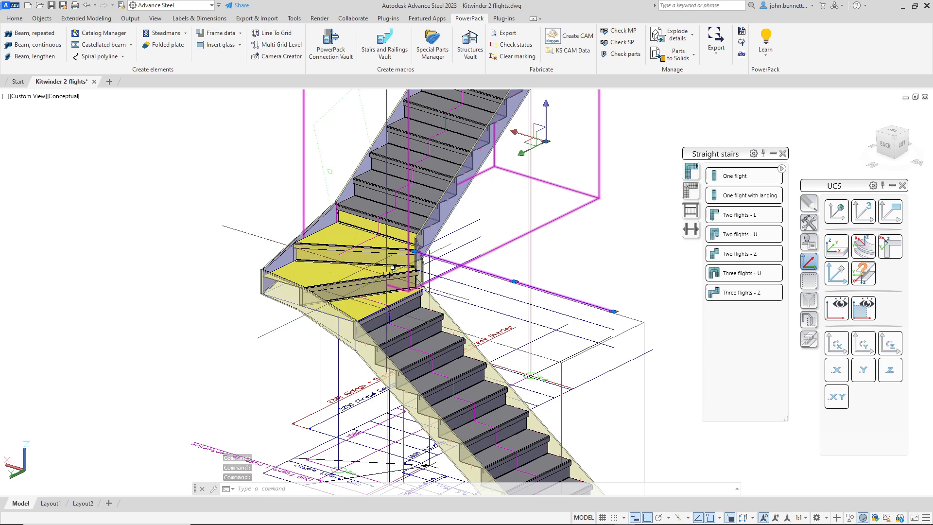